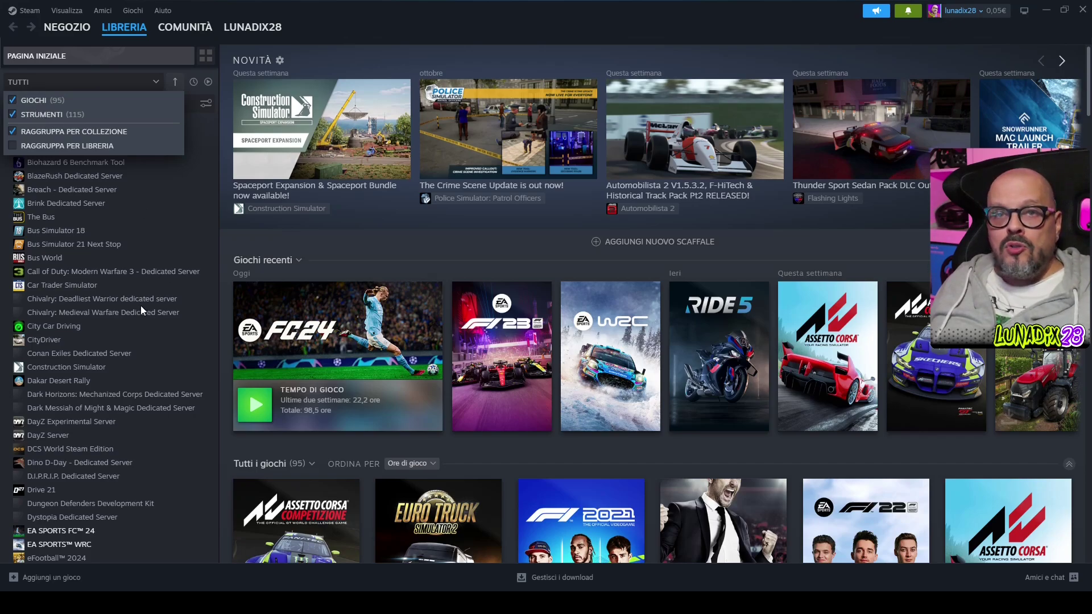
Step: Open the Assetto Corsa Competizione Dedicated Server entry in the Steam library's list of games and tools
{"action": "scroll", "coordinate": [89, 268], "scroll_direction": "up", "scroll_amount": 5}
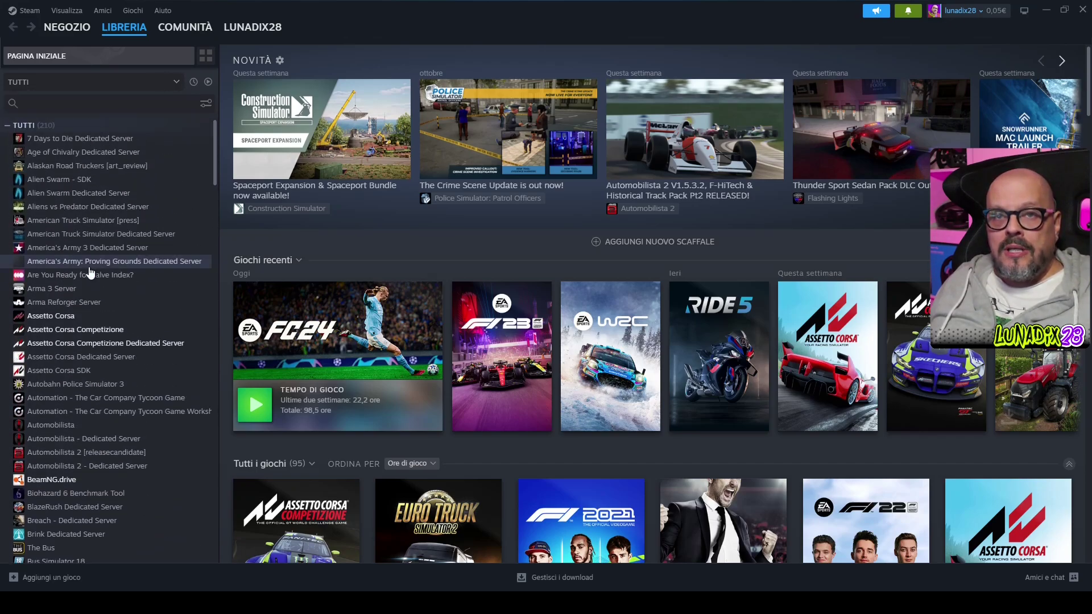
{"action": "left_click", "coordinate": [55, 344]}
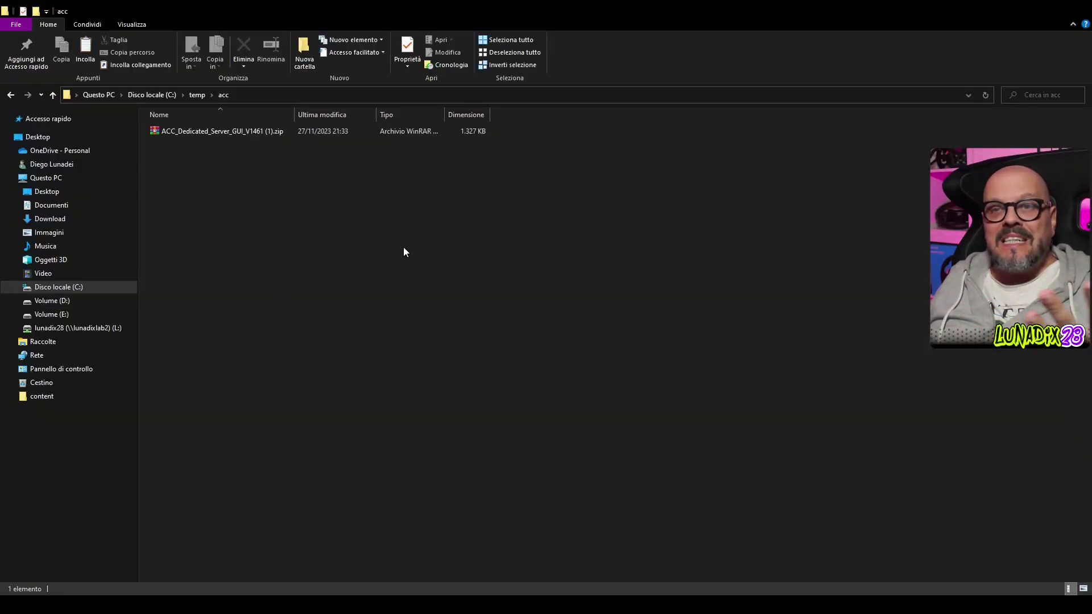
Step: In File Explorer, open the ACC_Dedicated_Server_GUI_V1461 (1) package and select ACC Dedicated Server GUI.exe
{"action": "double_click", "coordinate": [238, 134]}
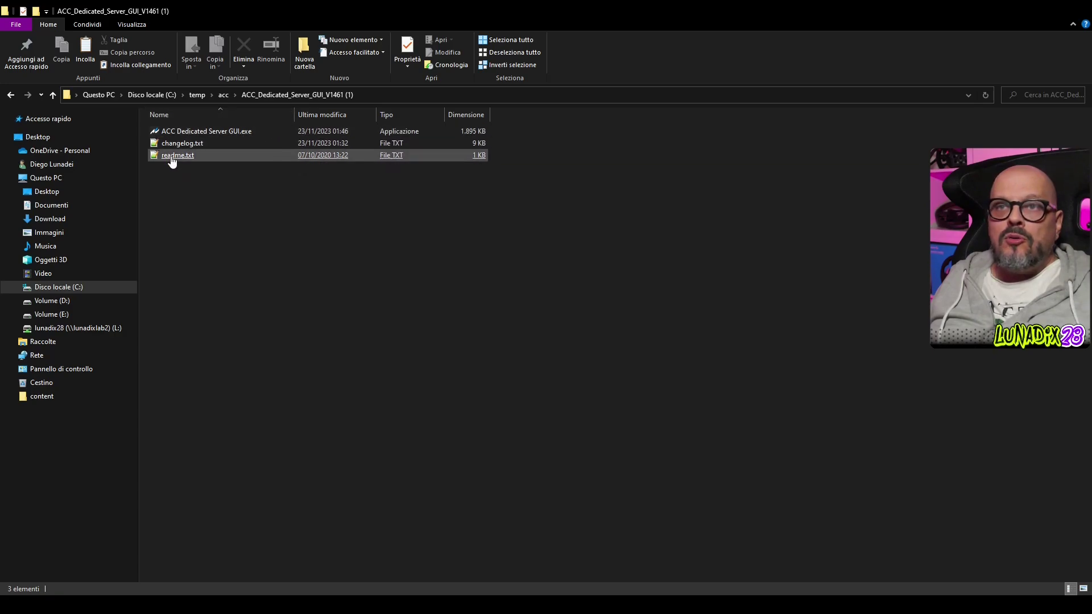
{"action": "left_click", "coordinate": [187, 135]}
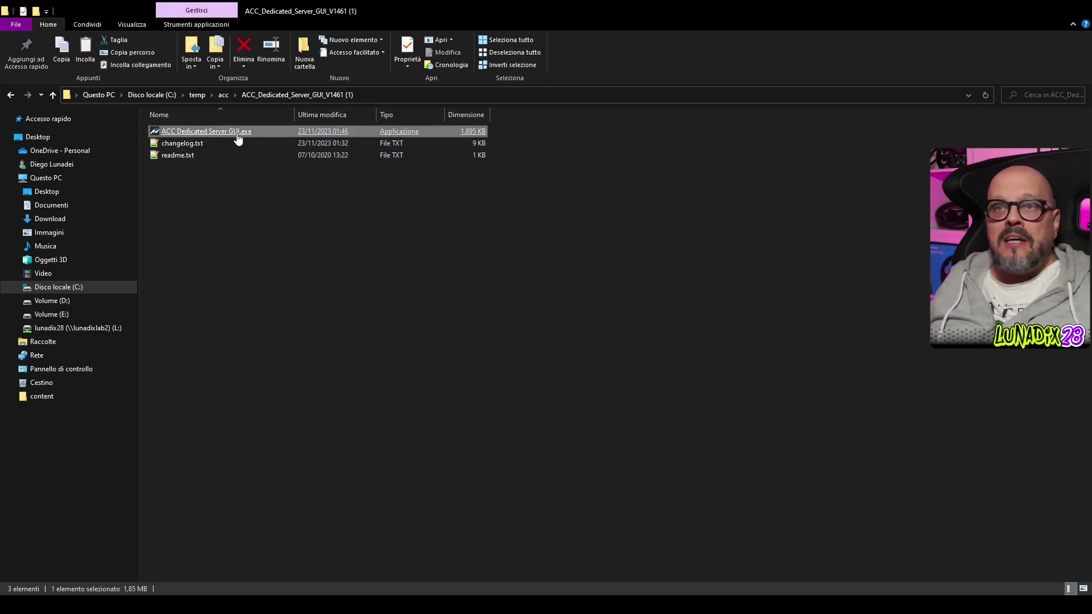
{"action": "left_click", "coordinate": [181, 157]}
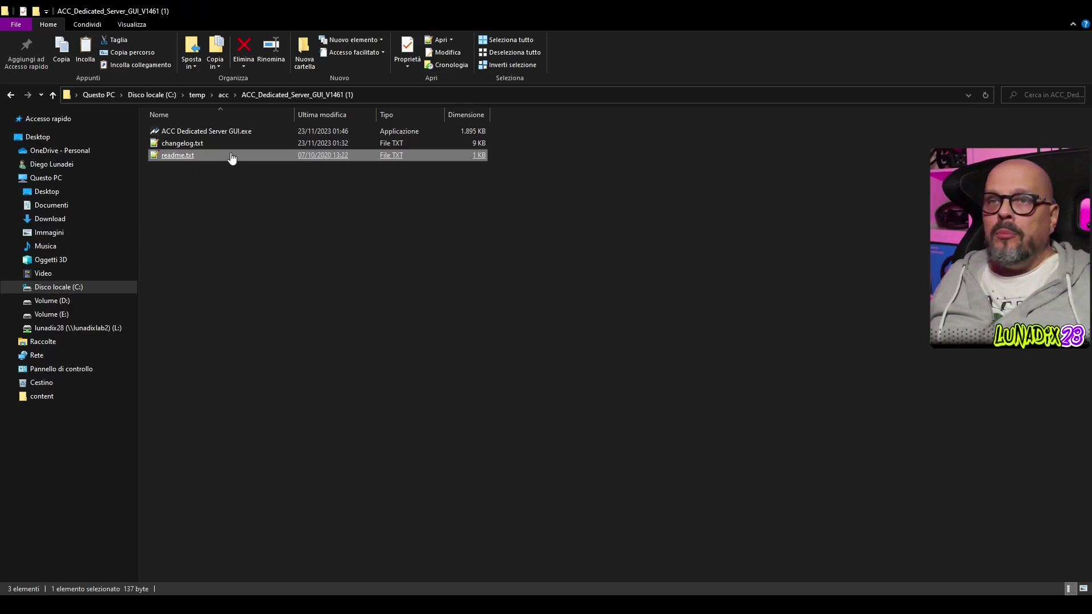
{"action": "left_click", "coordinate": [210, 132]}
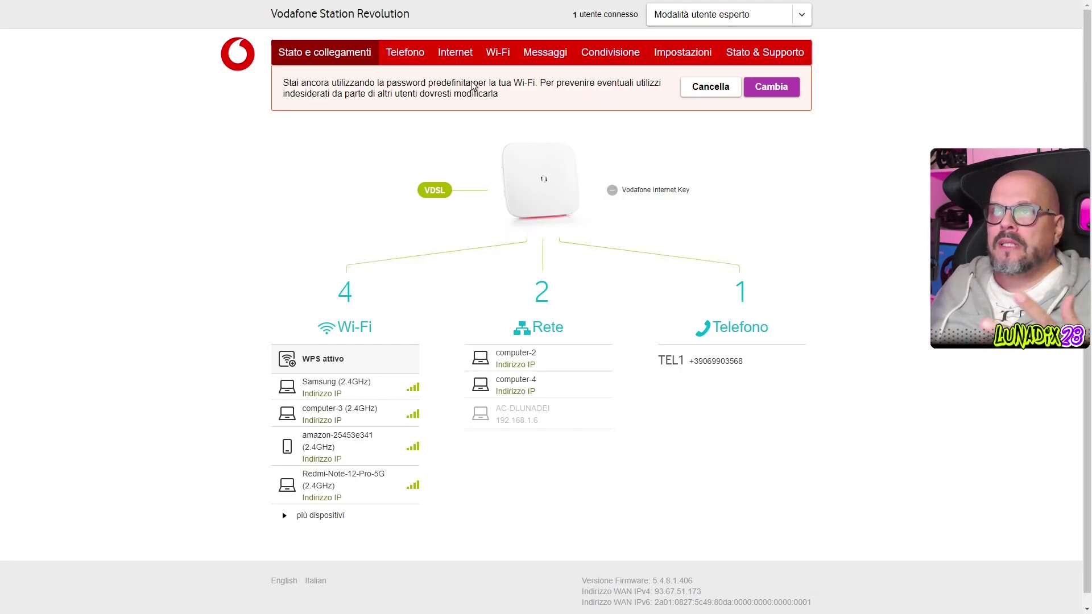
Step: In the Vodafone Station router's web interface, open the Internet port management page (Gestione porte)
{"action": "left_click", "coordinate": [450, 53]}
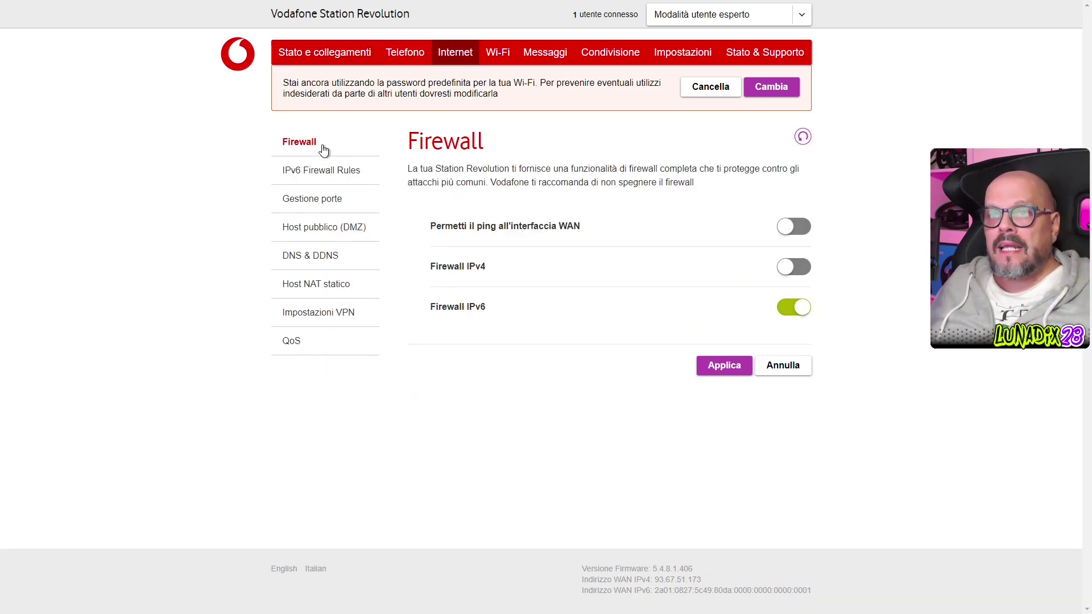
{"action": "left_click", "coordinate": [316, 206]}
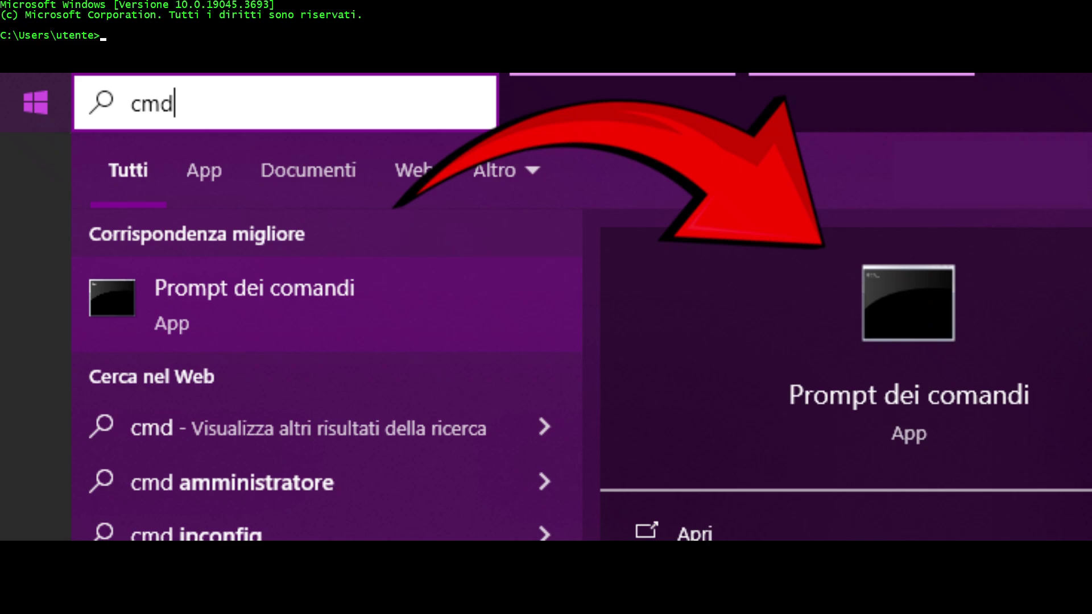
Step: Run ipconfig in the Command Prompt to look up the computer's local IP address
{"action": "type", "text": "ipco"}
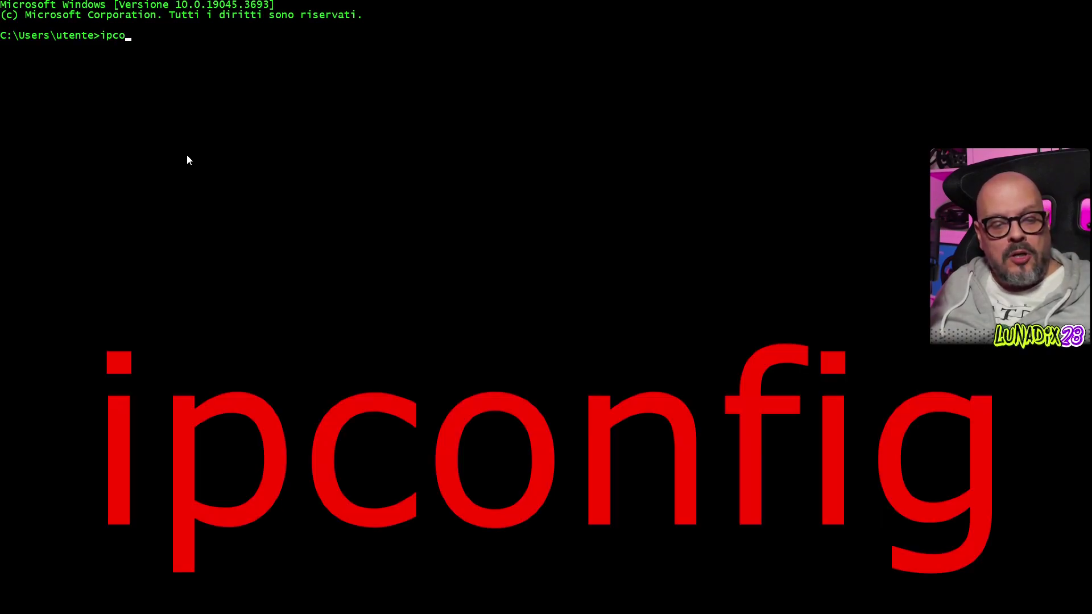
{"action": "type", "text": "nfig"}
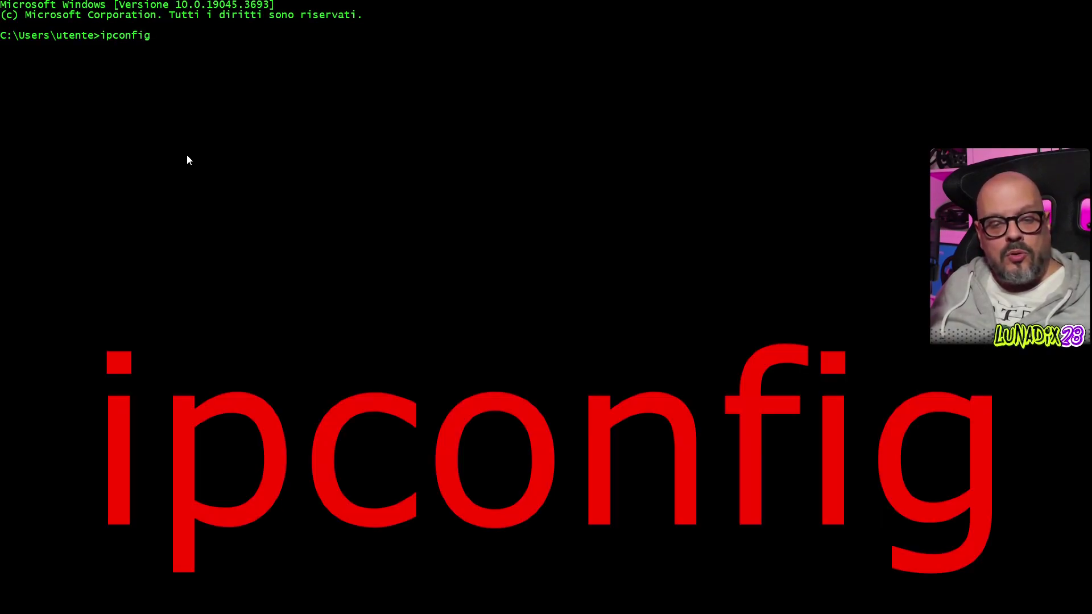
{"action": "key", "text": "Return"}
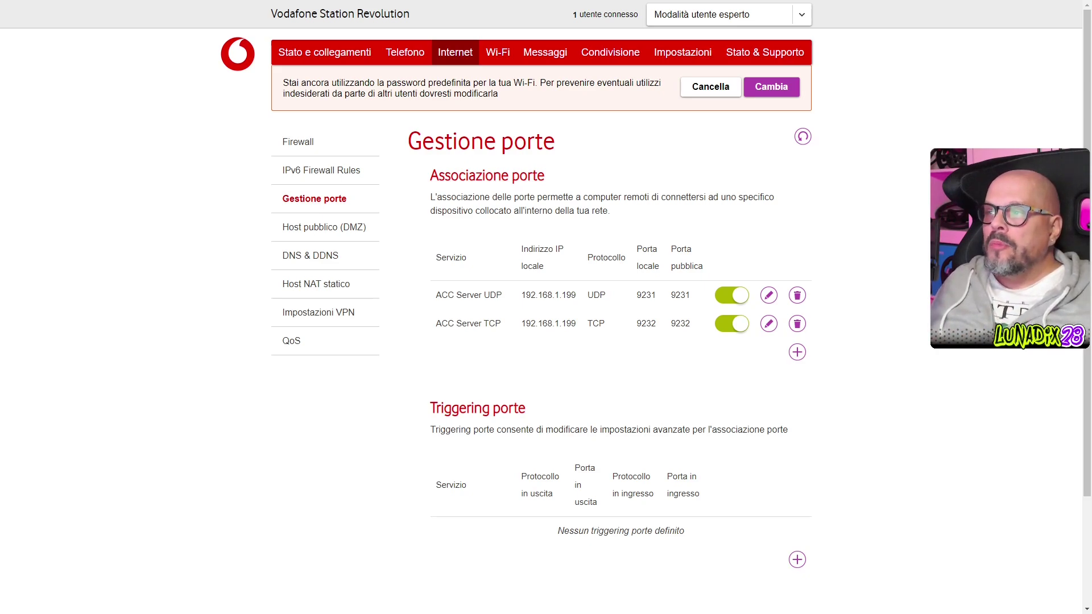
Step: Examine the service name, device, local IP and protocol fields of a new router port association, then discard the form
{"action": "left_click", "coordinate": [796, 353]}
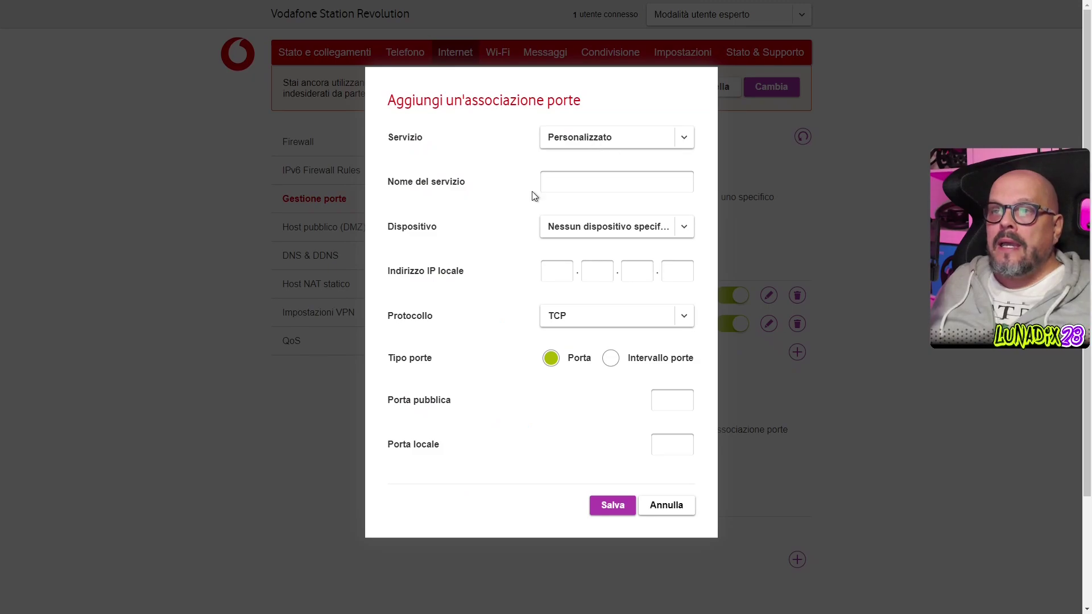
{"action": "left_click", "coordinate": [571, 189]}
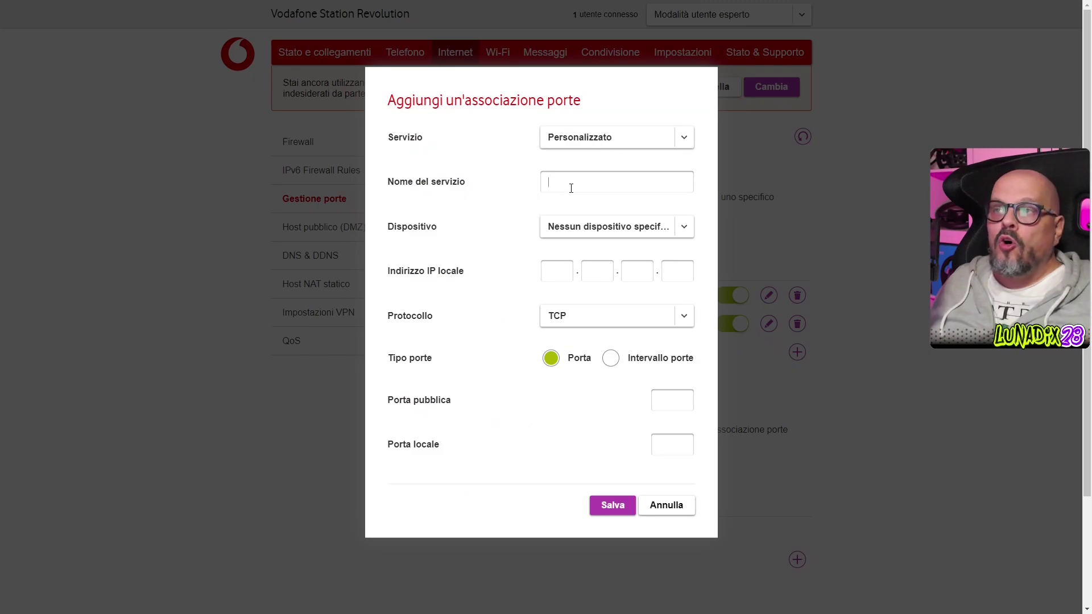
{"action": "left_click", "coordinate": [558, 233]}
{"action": "left_click", "coordinate": [557, 233]}
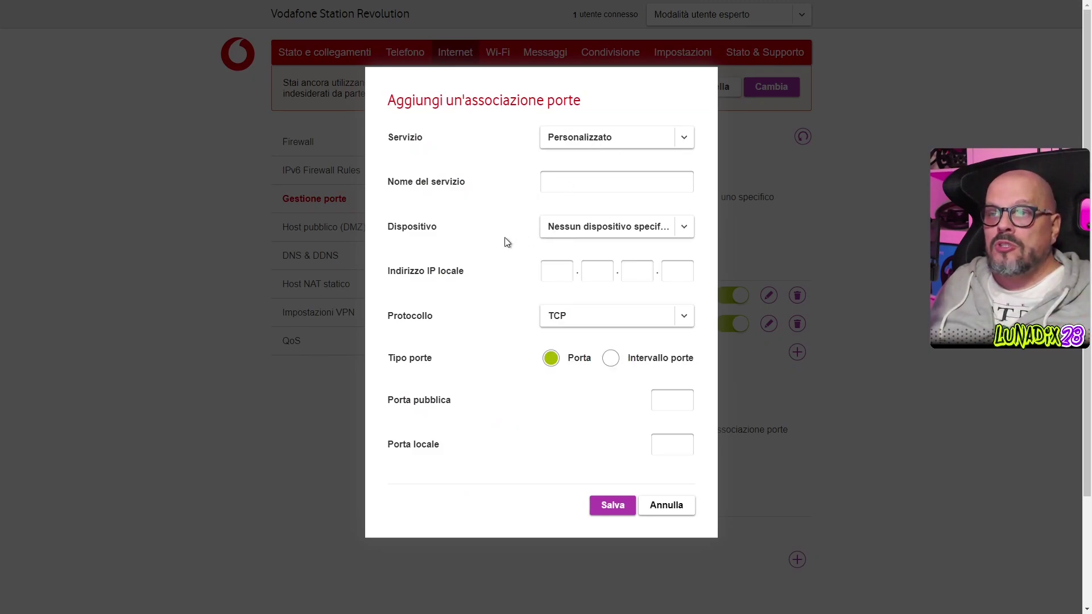
{"action": "left_click", "coordinate": [555, 271]}
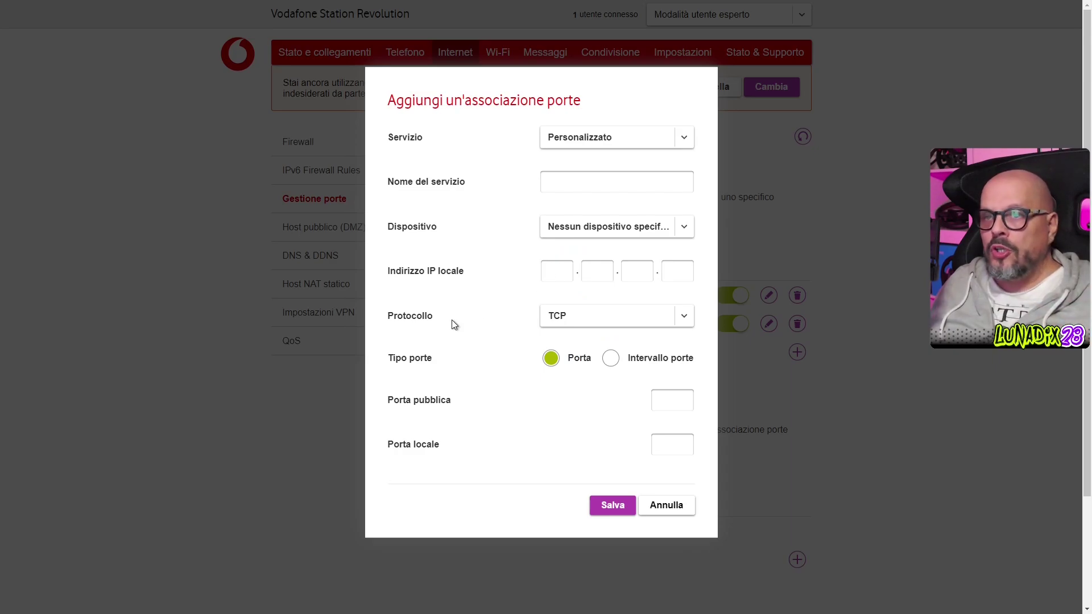
{"action": "left_click", "coordinate": [668, 322]}
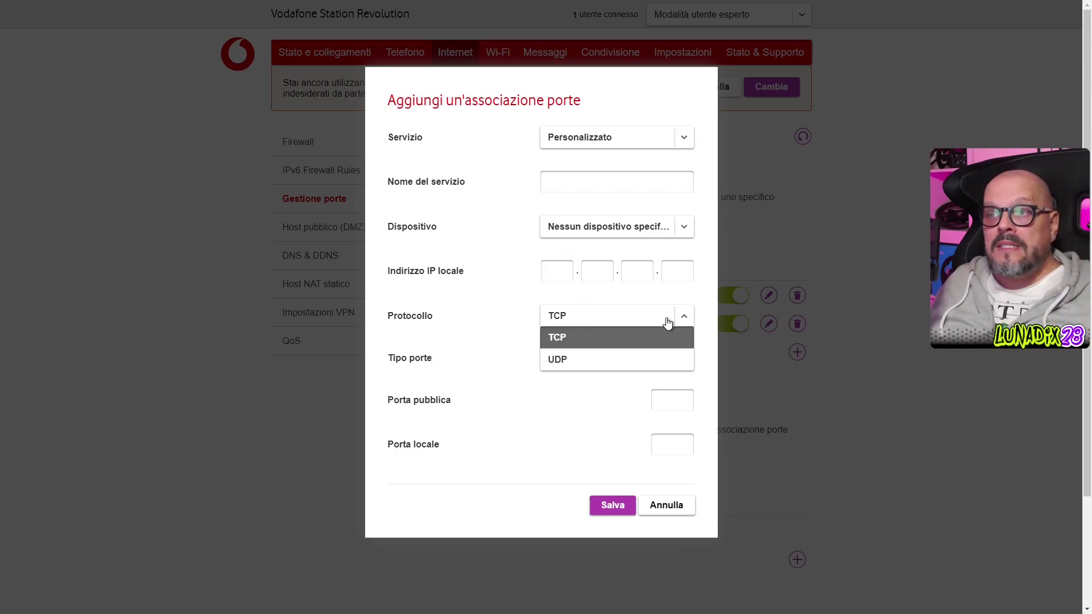
{"action": "left_click", "coordinate": [667, 322]}
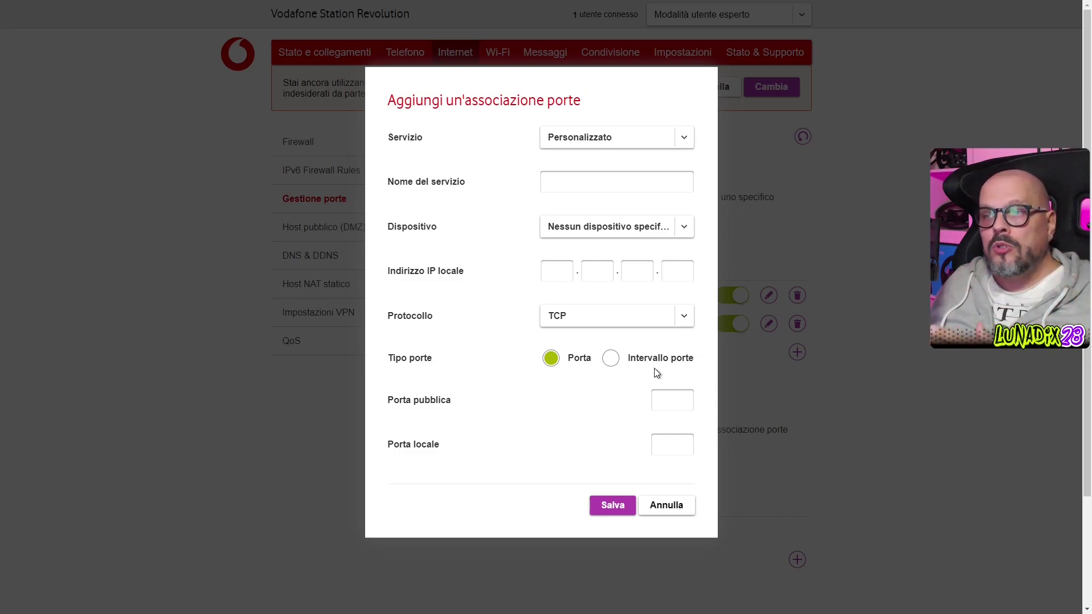
{"action": "left_click", "coordinate": [667, 506]}
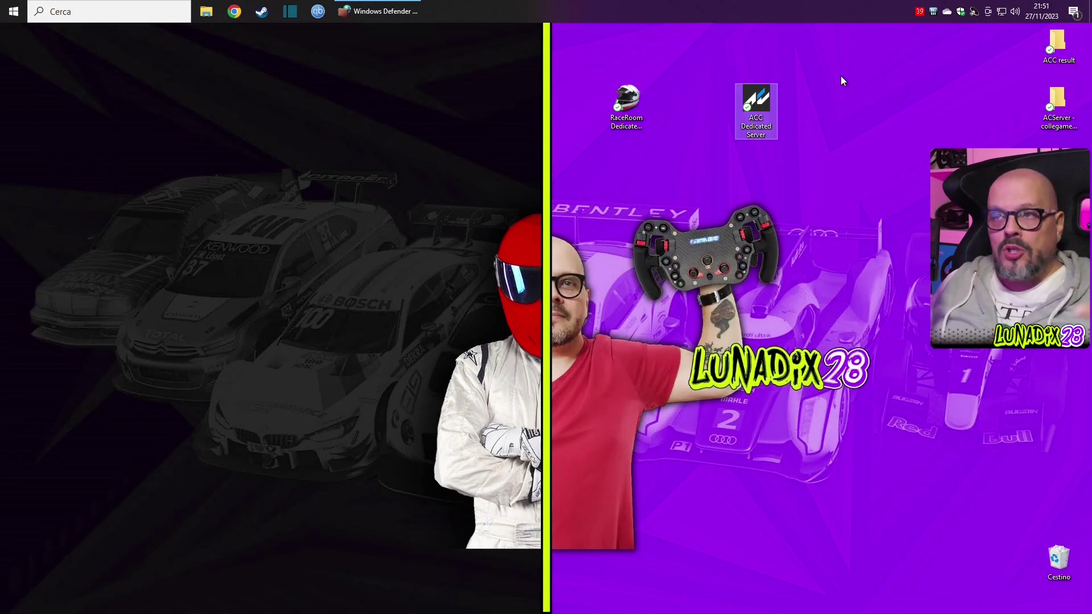
Step: Search Windows for "firewall", open Windows Defender Firewall and bring up its advanced settings in a maximized window
{"action": "left_click", "coordinate": [14, 11]}
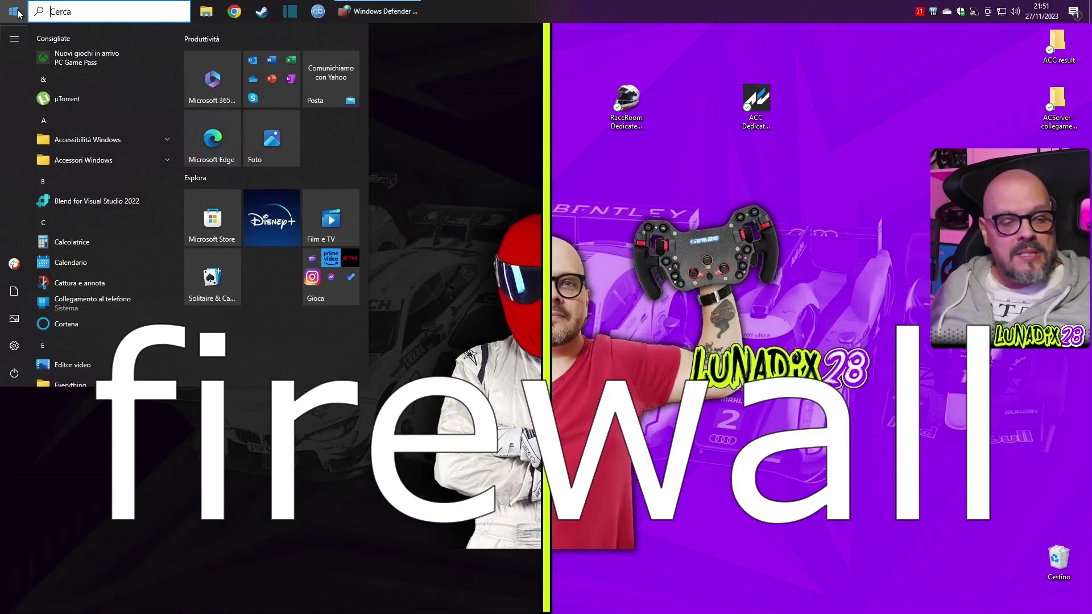
{"action": "type", "text": "firew"}
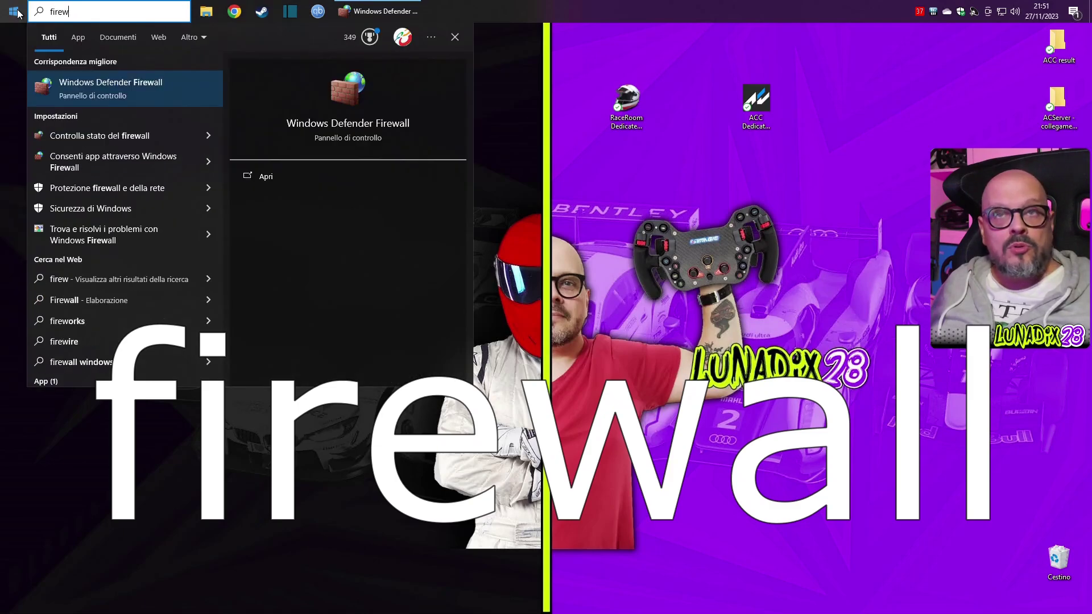
{"action": "type", "text": "all"}
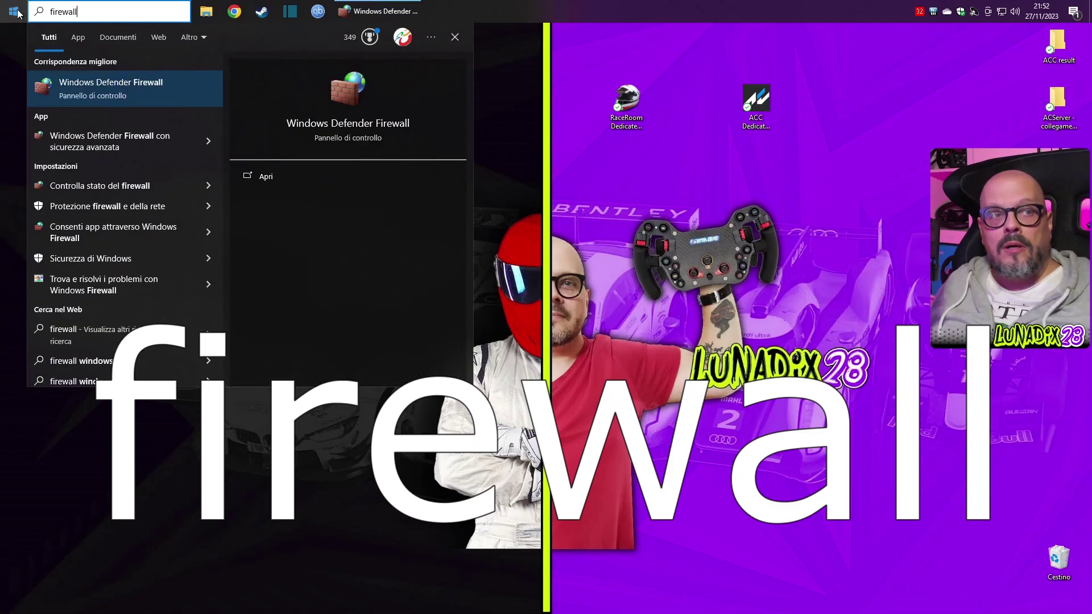
{"action": "left_click", "coordinate": [130, 83]}
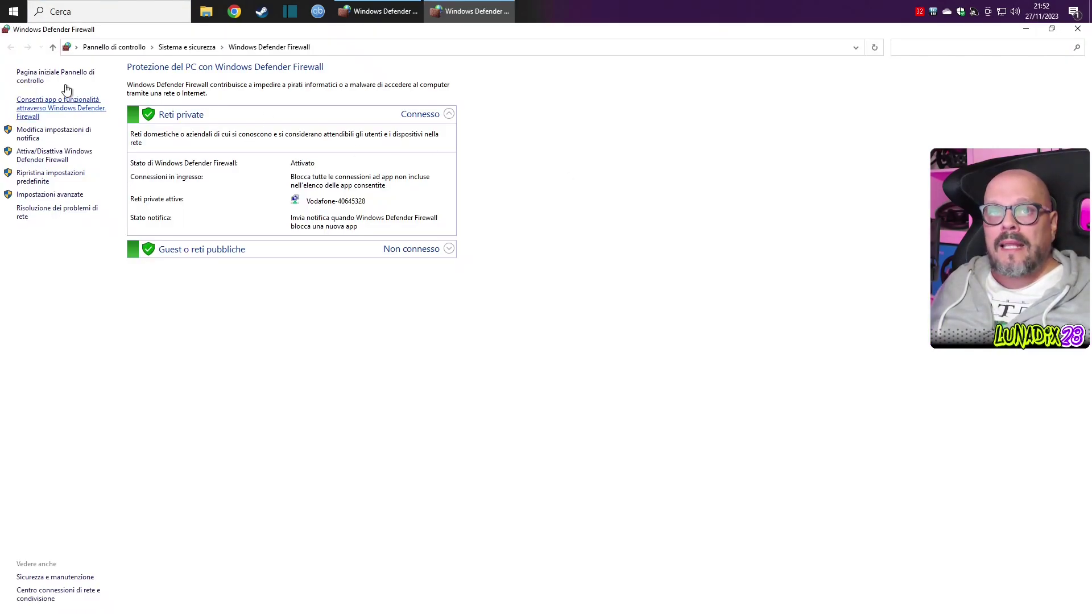
{"action": "left_click", "coordinate": [65, 194]}
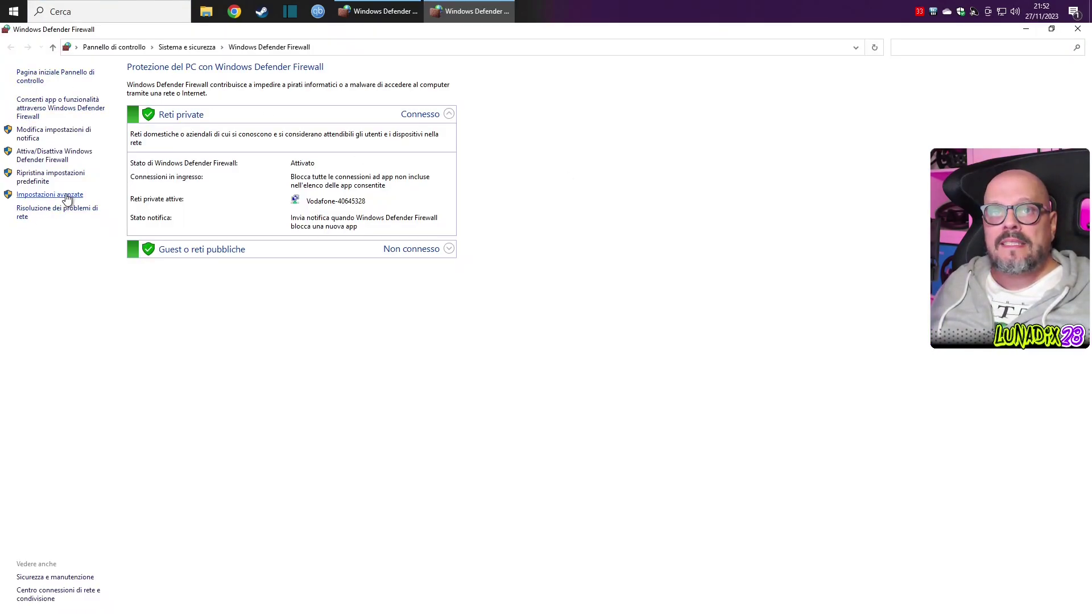
{"action": "left_click_drag", "start_coordinate": [320, 60], "coordinate": [543, 85]}
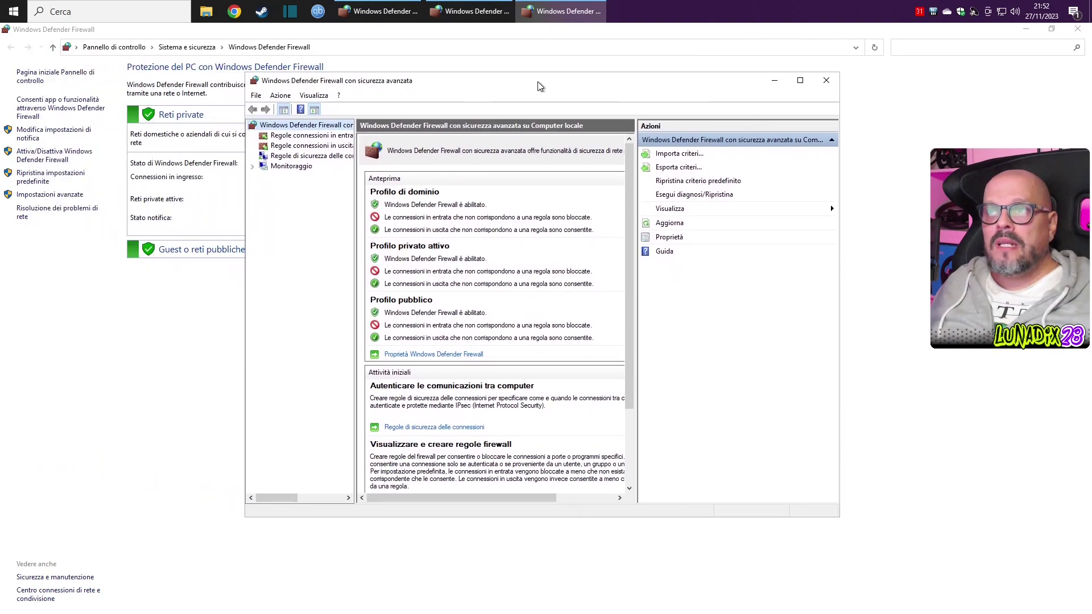
{"action": "double_click", "coordinate": [398, 81]}
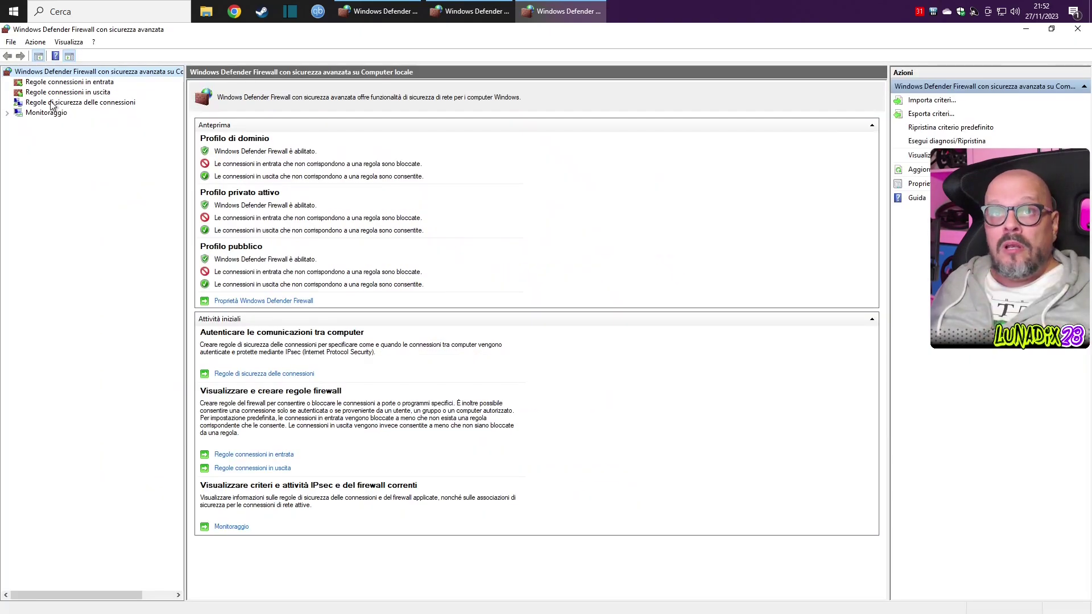
Step: Show the inbound connection rules and examine the ACC Server TCP and ACC Server UDP entries
{"action": "left_click", "coordinate": [75, 83]}
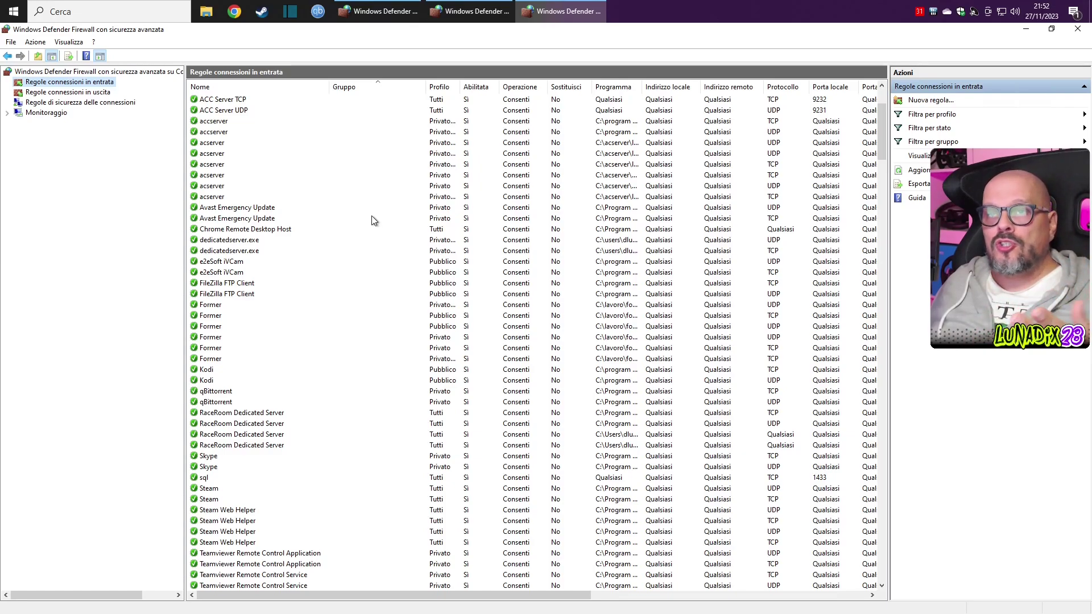
{"action": "left_click", "coordinate": [240, 99]}
{"action": "left_click", "coordinate": [237, 110]}
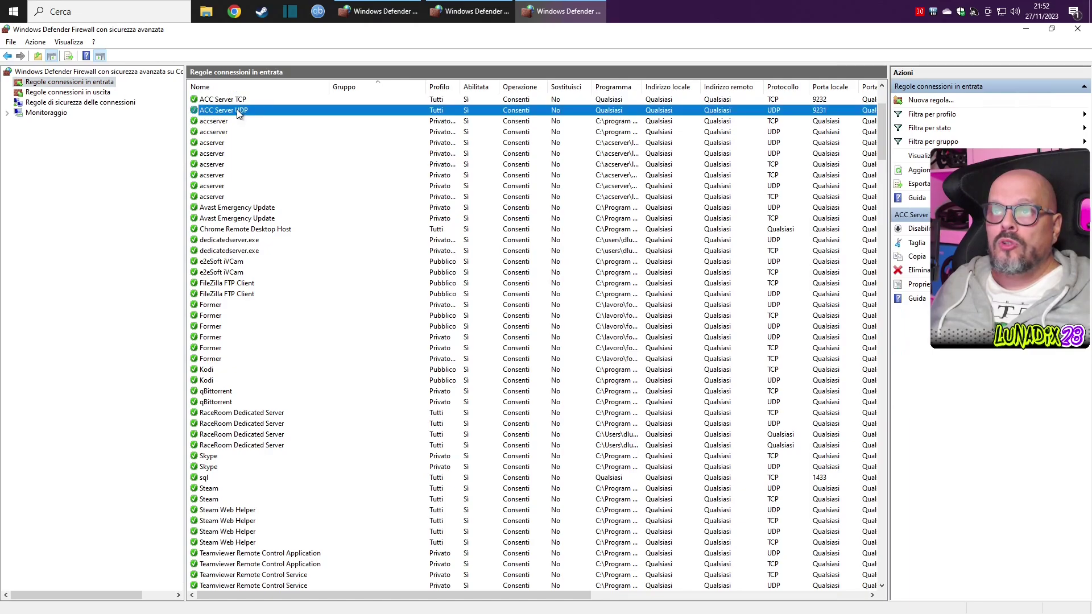
{"action": "left_click", "coordinate": [231, 99]}
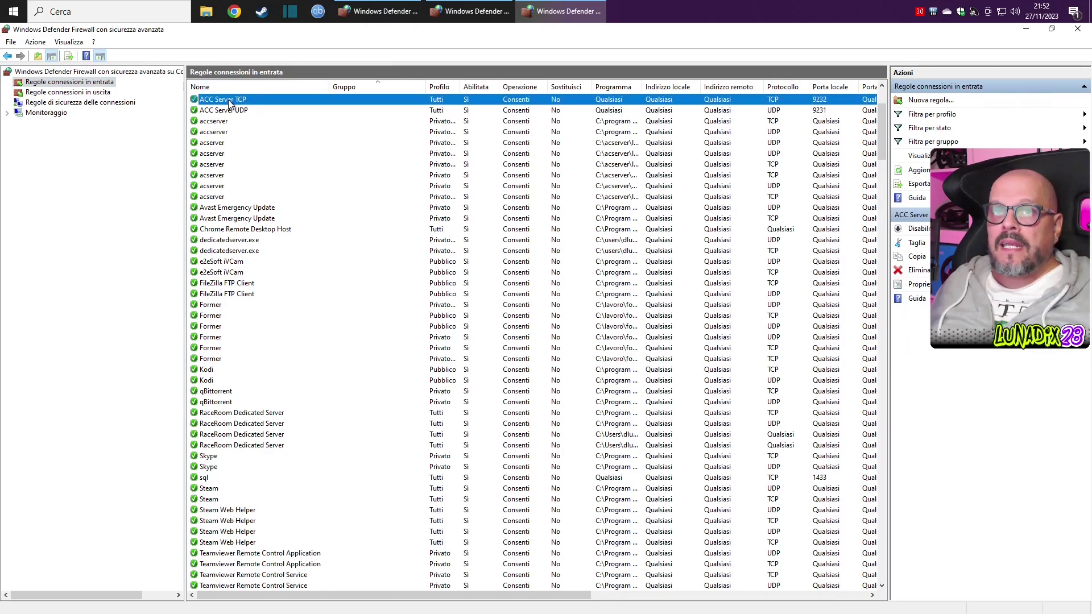
Step: Walk through a new inbound port rule allowing connections on TCP port 9232 for all profiles, then discard it at the naming stage
{"action": "left_click", "coordinate": [930, 101]}
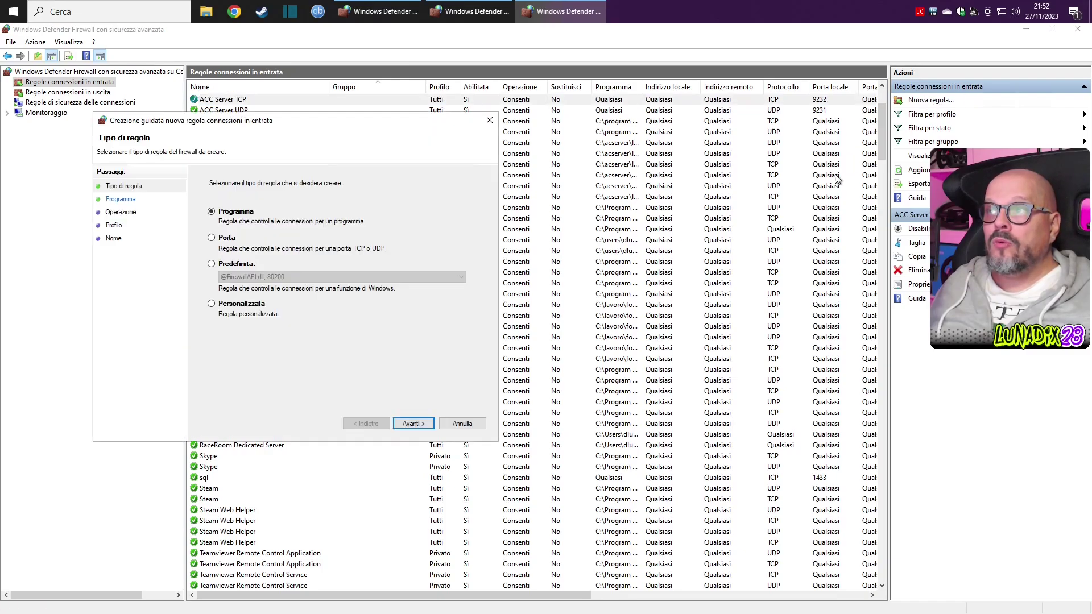
{"action": "left_click", "coordinate": [235, 241]}
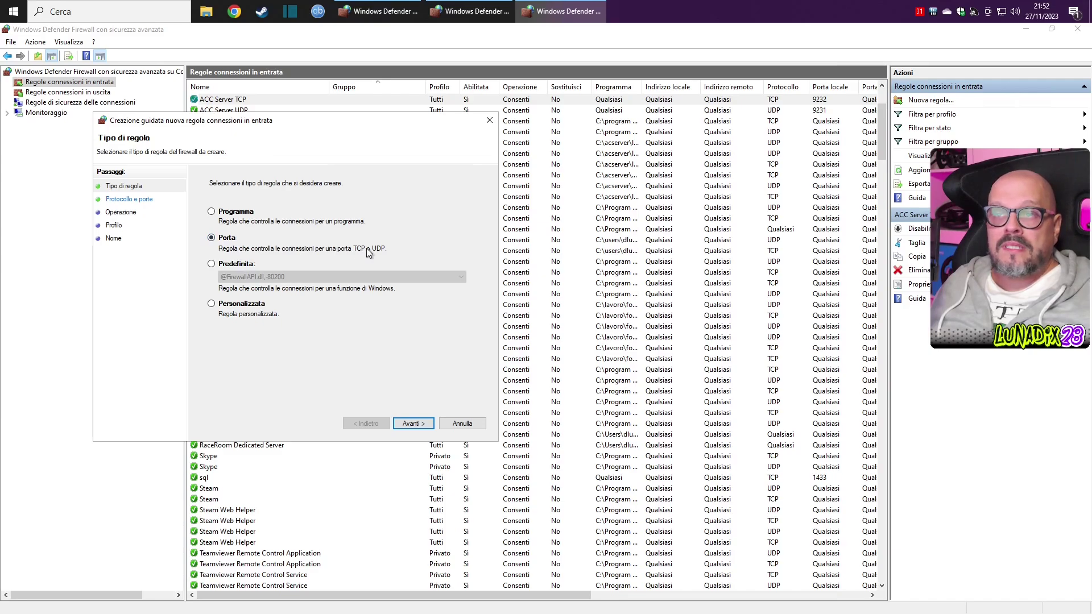
{"action": "left_click", "coordinate": [423, 423]}
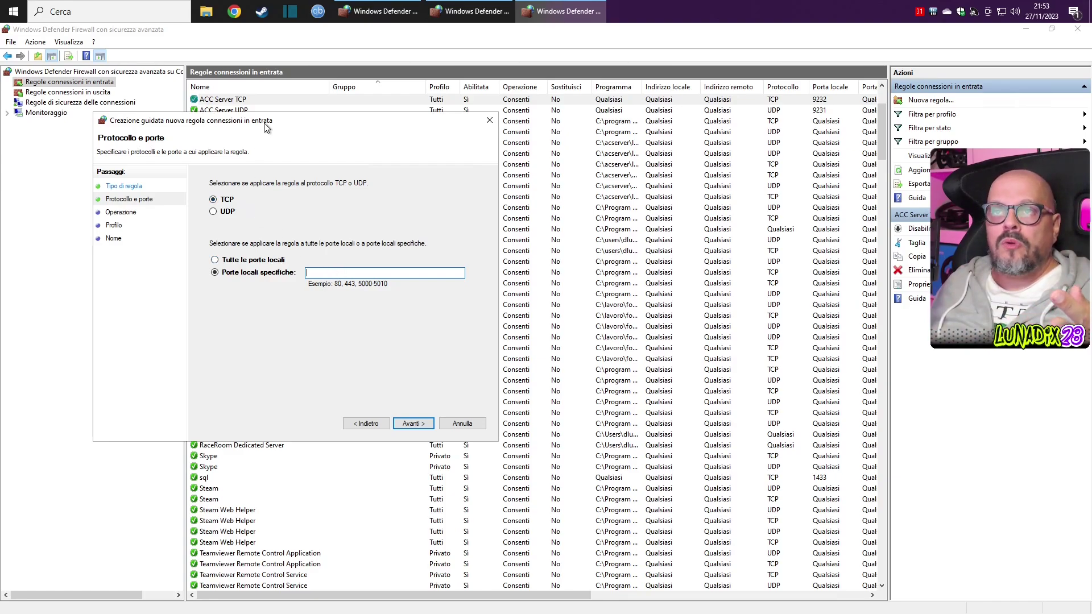
{"action": "left_click_drag", "start_coordinate": [269, 121], "coordinate": [397, 273]}
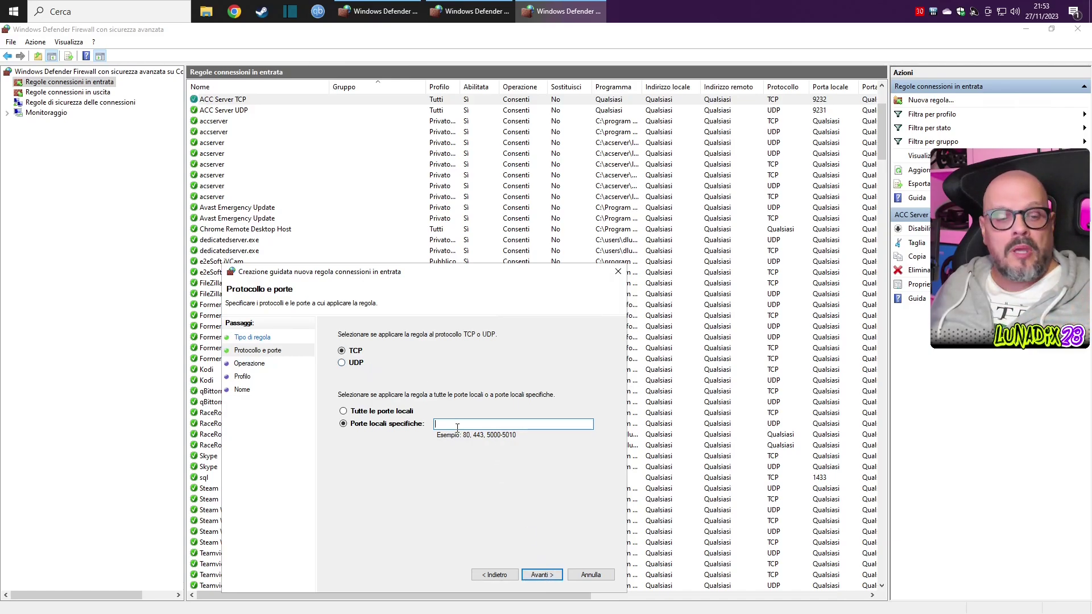
{"action": "type", "text": "9232"}
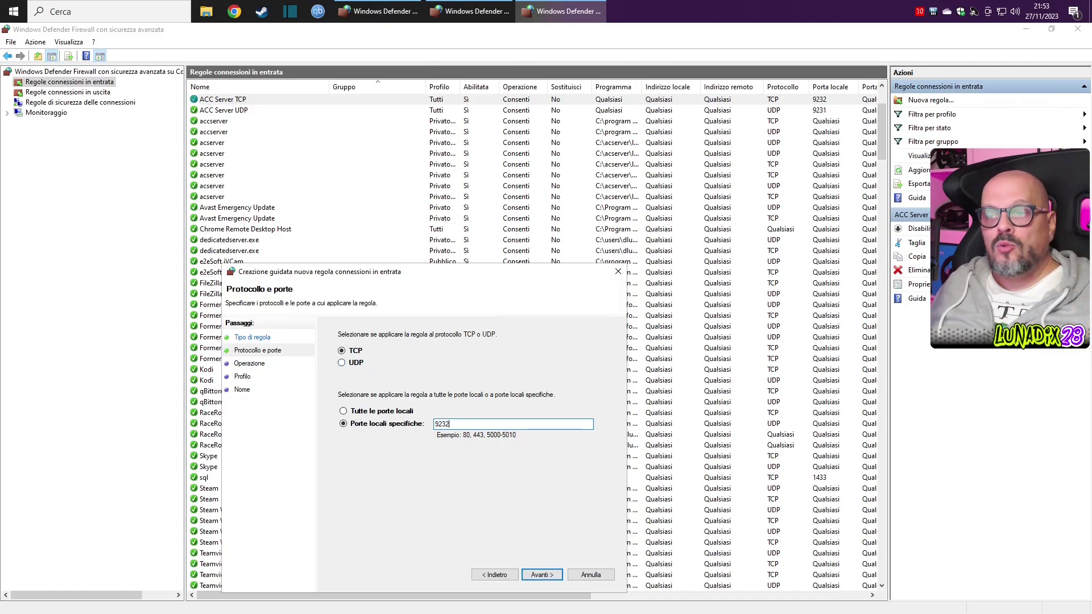
{"action": "left_click", "coordinate": [542, 575]}
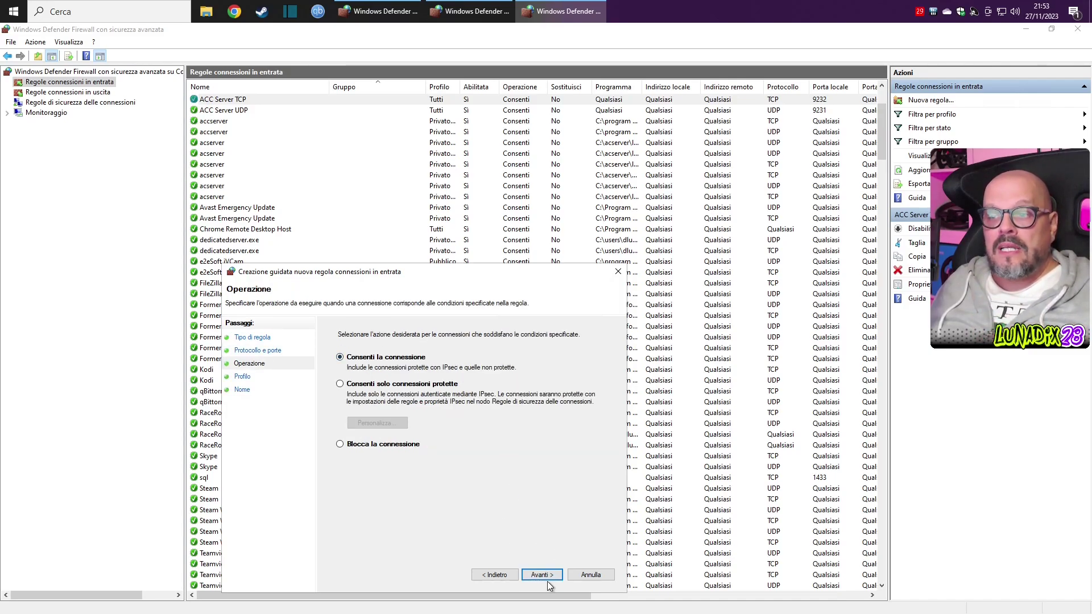
{"action": "left_click", "coordinate": [547, 579]}
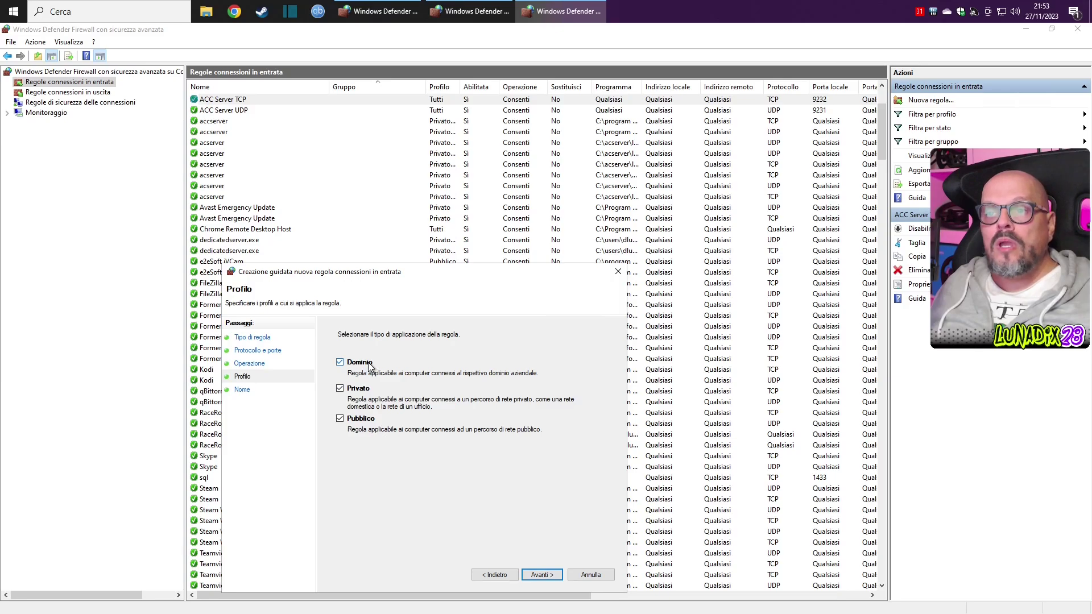
{"action": "left_click", "coordinate": [554, 574]}
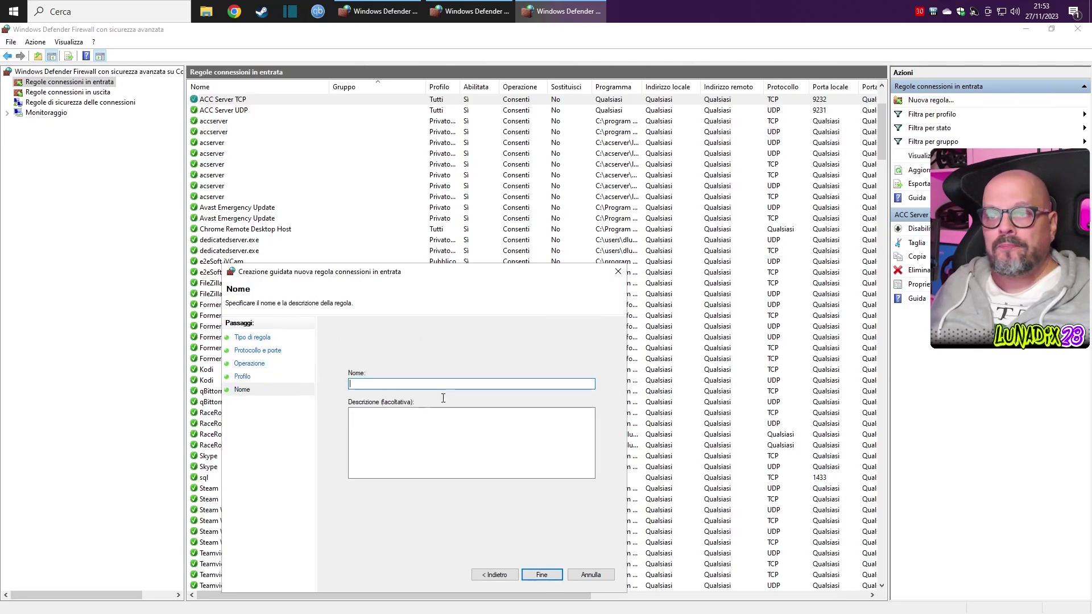
{"action": "left_click", "coordinate": [591, 575]}
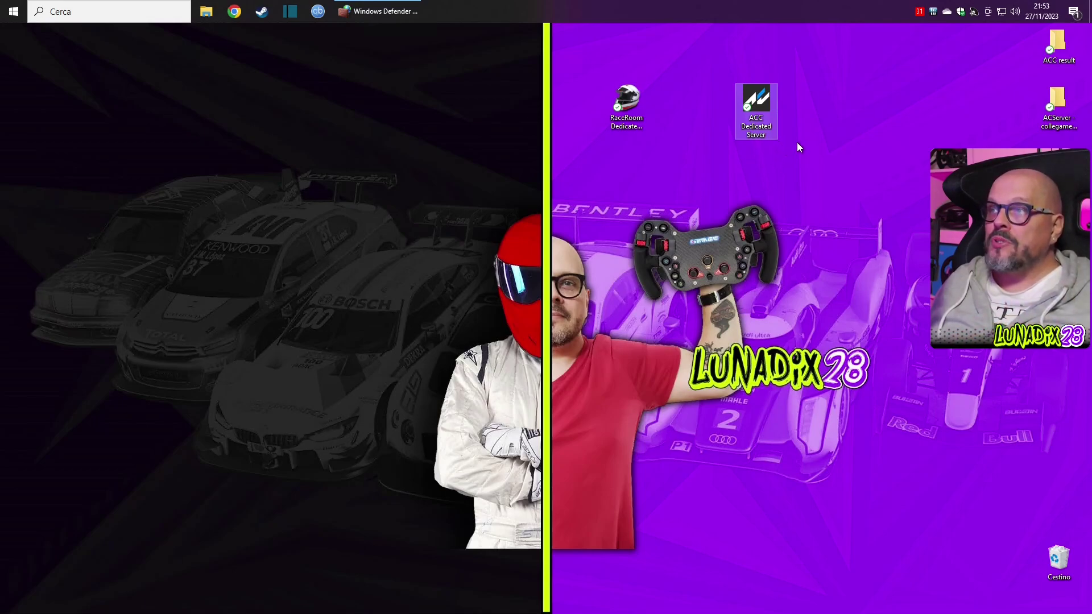
Step: Open ACC Dedicated Server from the desktop and examine its join, admin and spectator password fields and car slot limit
{"action": "double_click", "coordinate": [756, 111]}
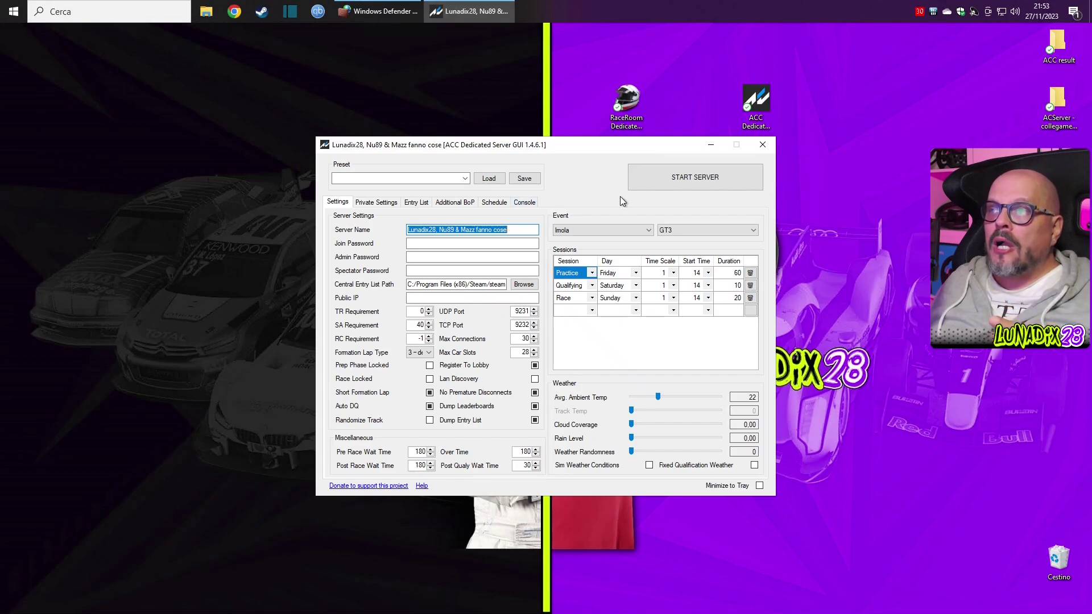
{"action": "left_click_drag", "start_coordinate": [568, 145], "coordinate": [588, 171]}
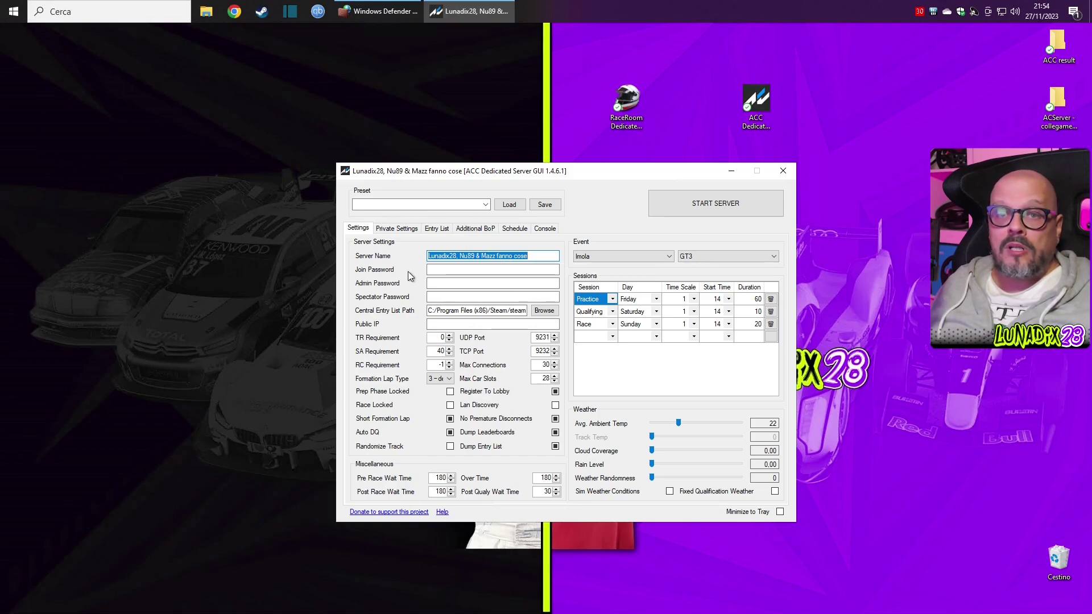
{"action": "left_click", "coordinate": [440, 269]}
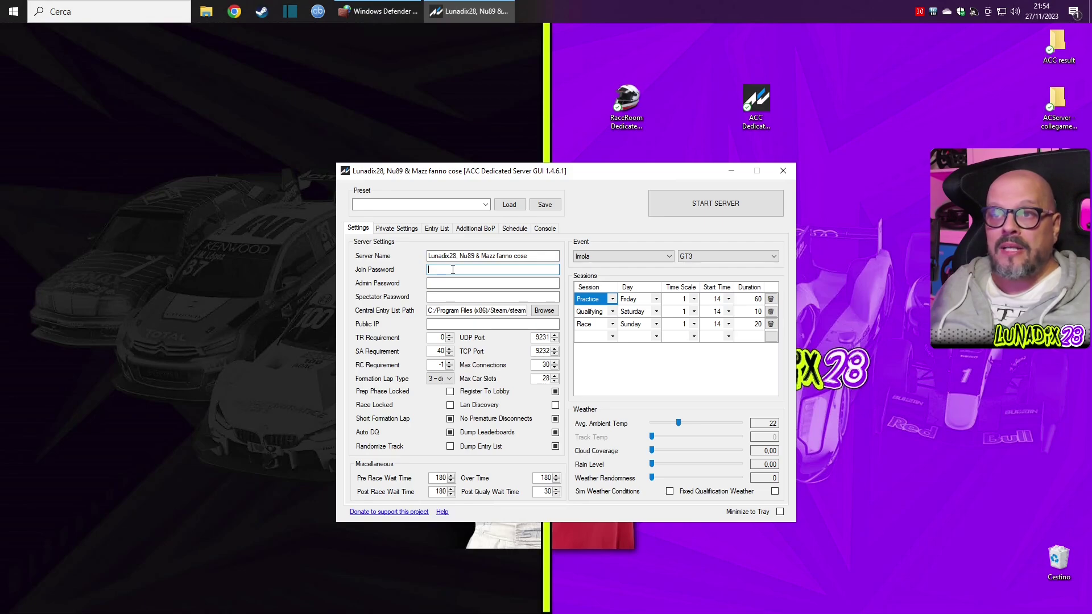
{"action": "left_click", "coordinate": [439, 283]}
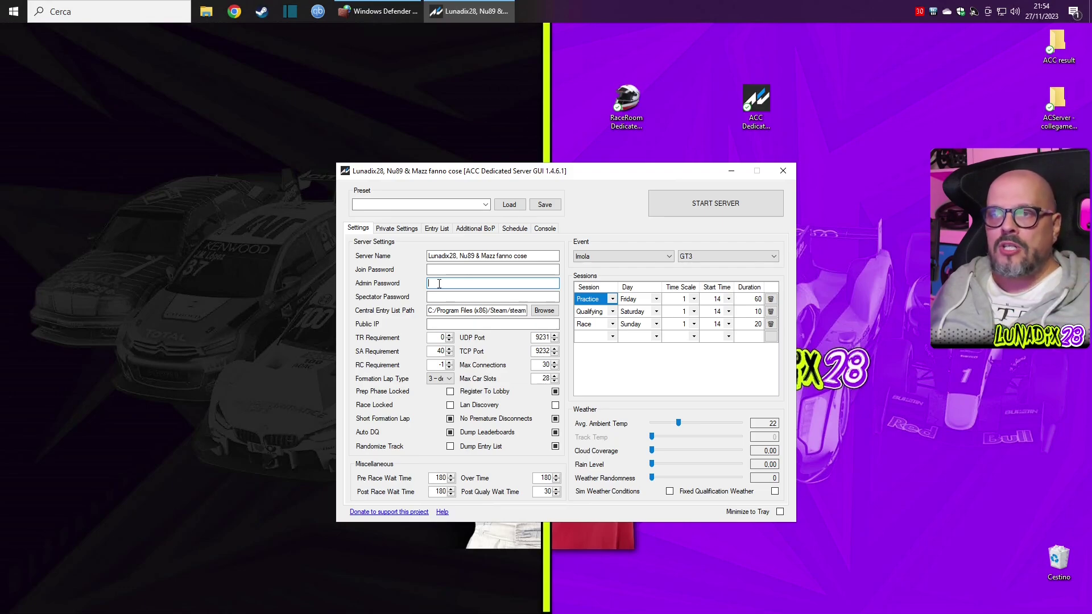
{"action": "left_click", "coordinate": [439, 296]}
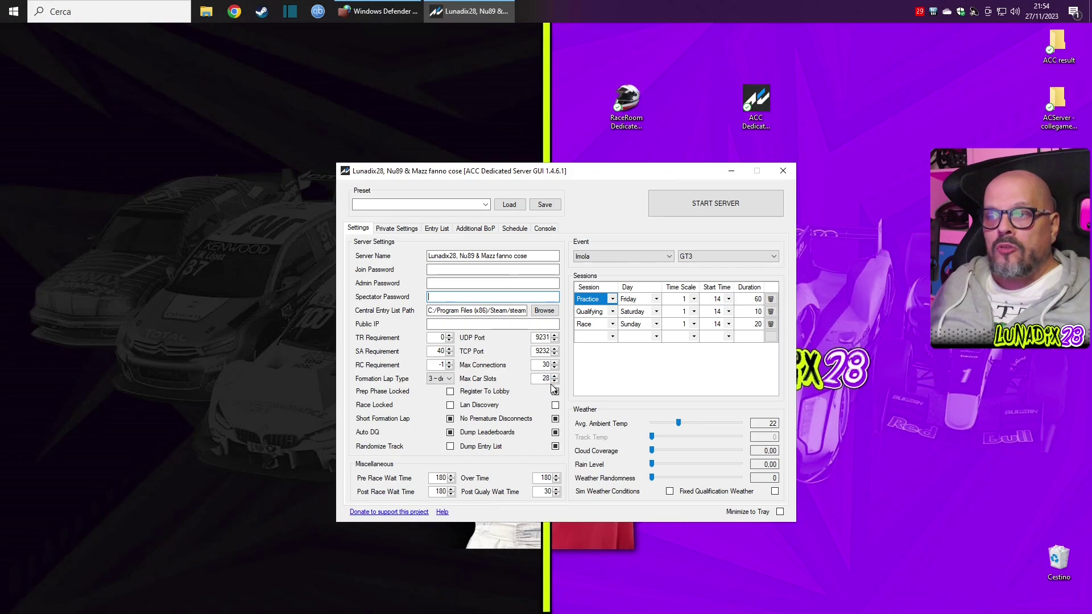
{"action": "mouse_move", "coordinate": [552, 387]}
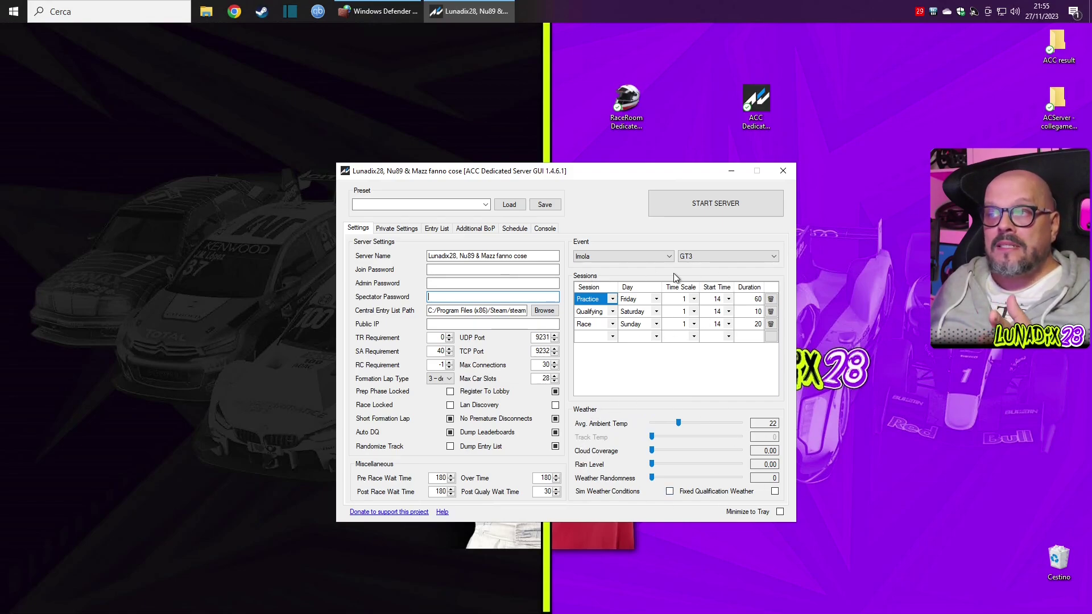
Step: Examine the track and car class choices for the event, keeping Imola and GT3
{"action": "left_click", "coordinate": [647, 256]}
{"action": "left_click", "coordinate": [704, 254]}
{"action": "left_click", "coordinate": [707, 254]}
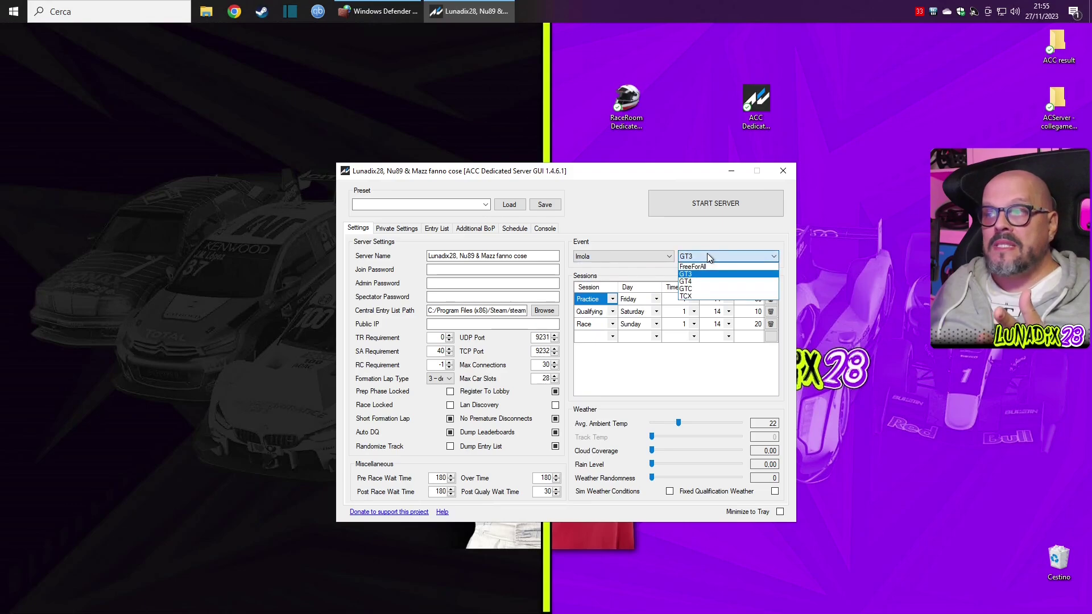
{"action": "left_click", "coordinate": [708, 253]}
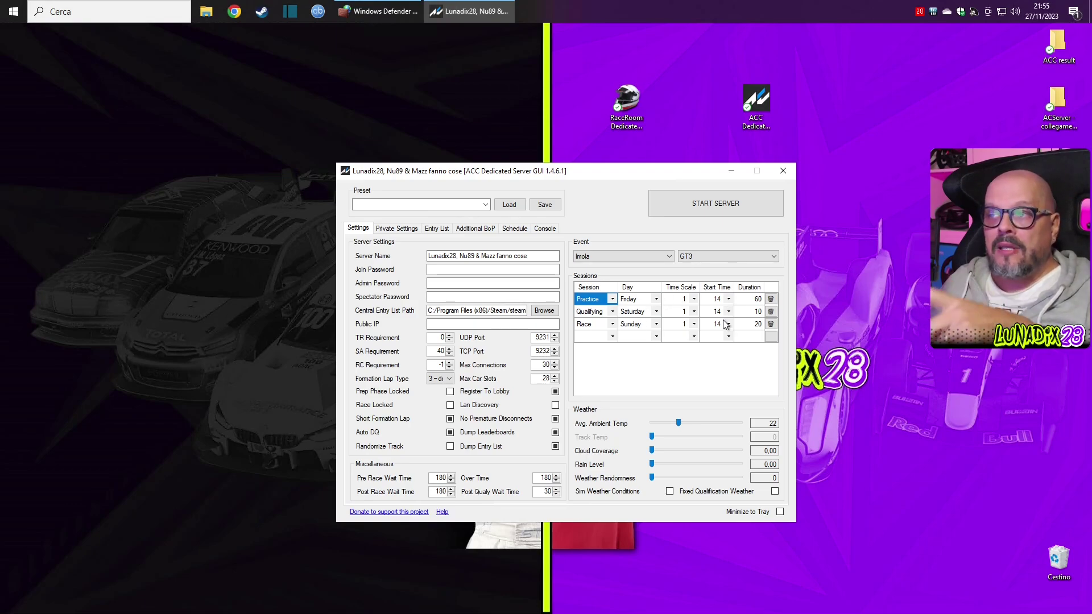
Step: View the private driving aid and pitstop settings, then return to the main server settings and examine the Lan Discovery option's description
{"action": "left_click", "coordinate": [397, 229]}
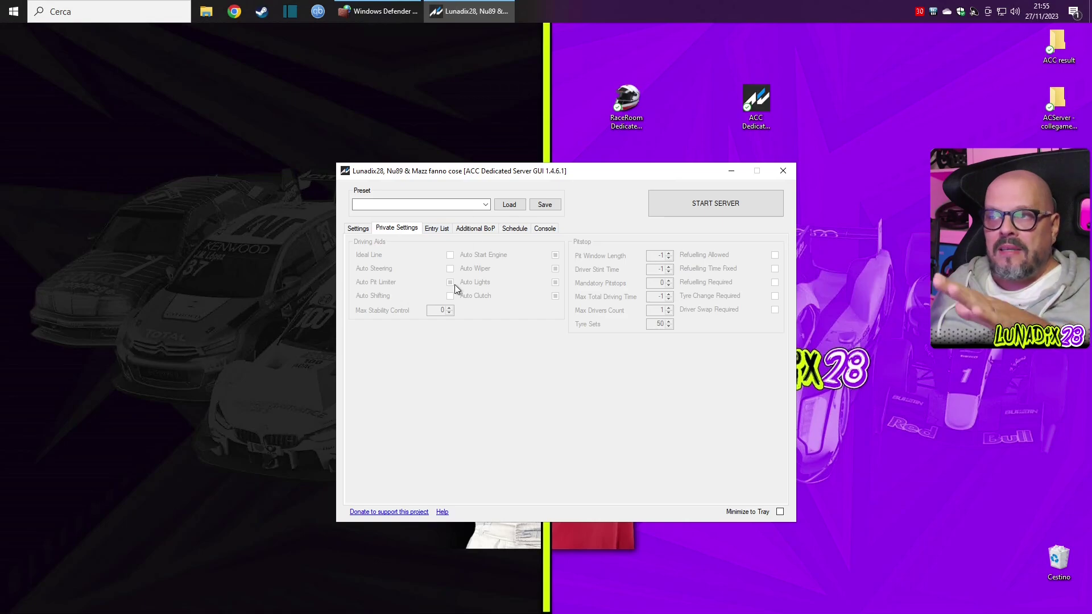
{"action": "left_click", "coordinate": [360, 228]}
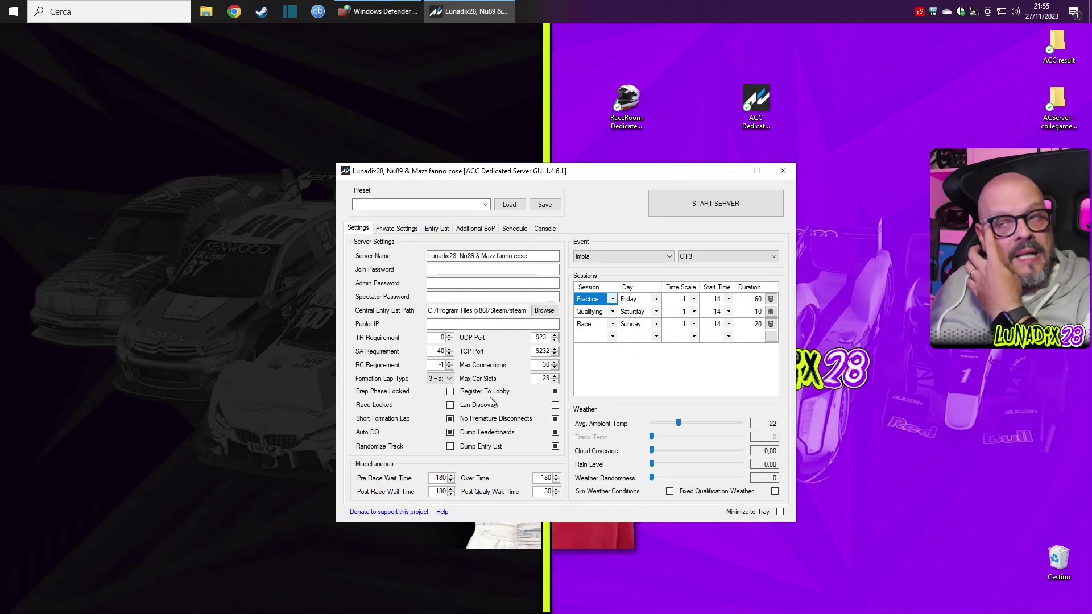
{"action": "mouse_move", "coordinate": [514, 412]}
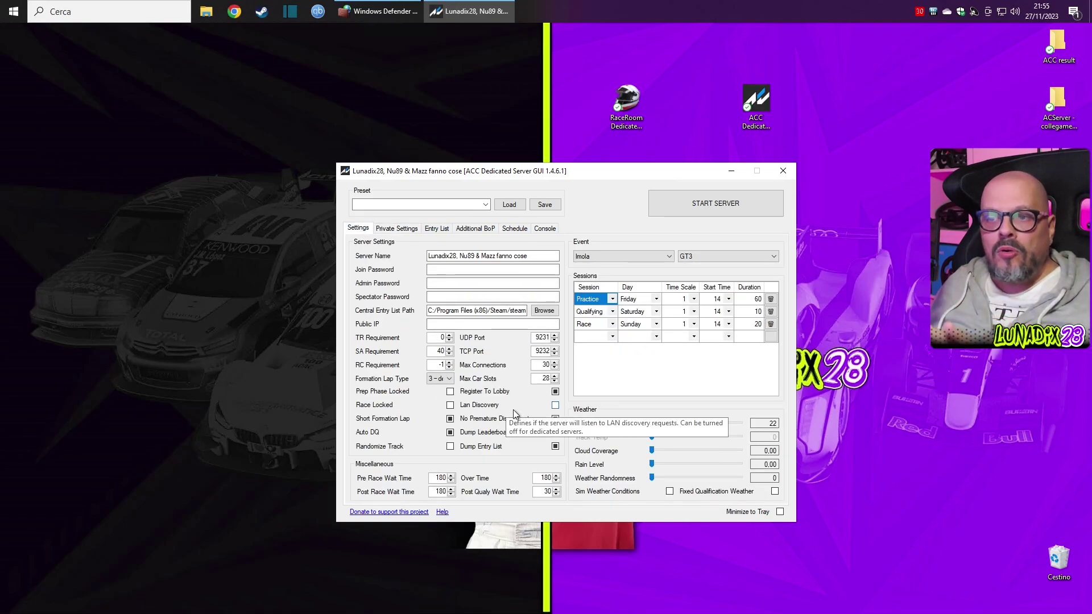